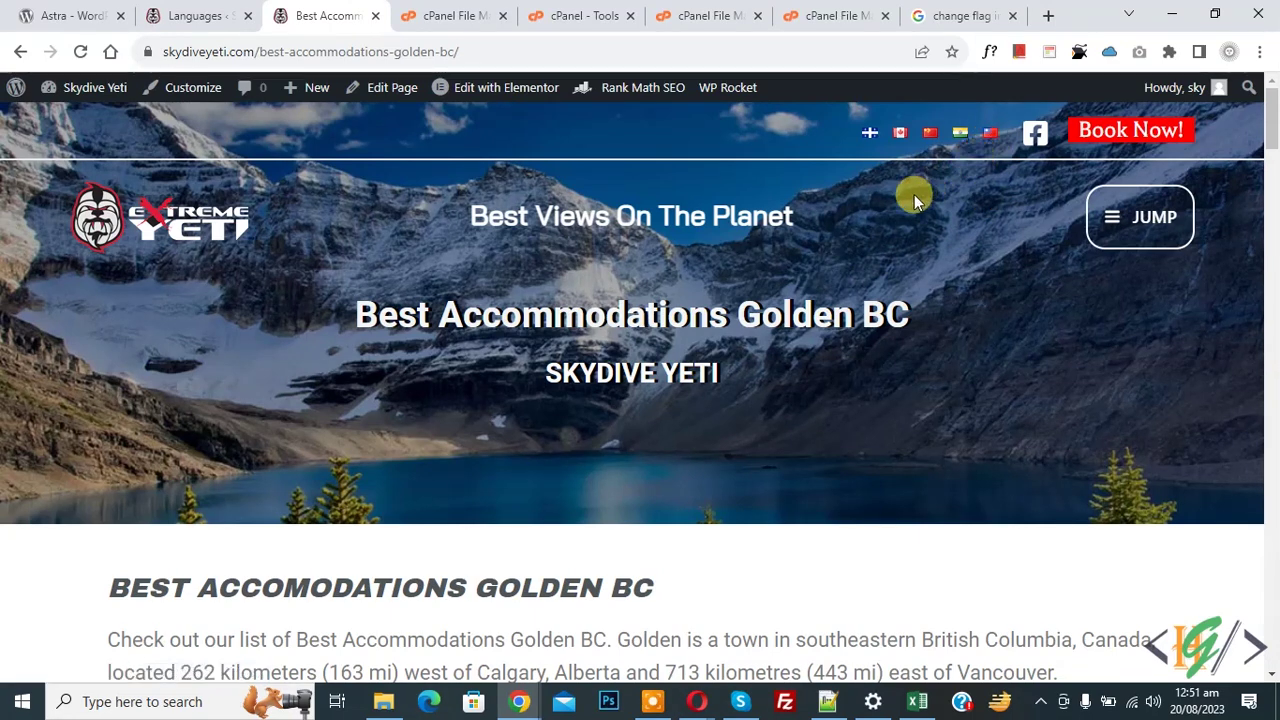
- Check the locale code and flag of the Traditional Chinese language in the WordPress Languages list
{"action": "key", "text": "ctrl+shift+Tab"}
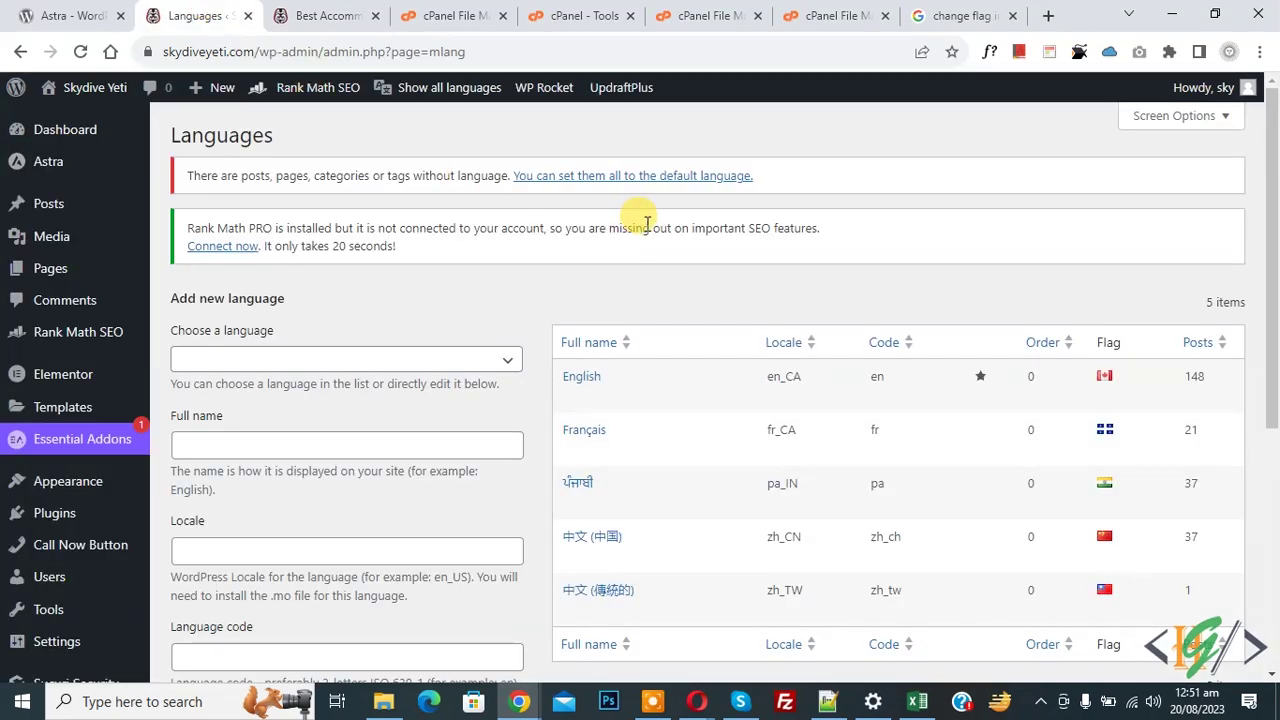
{"action": "scroll", "coordinate": [491, 180], "scroll_direction": "down", "scroll_amount": 5}
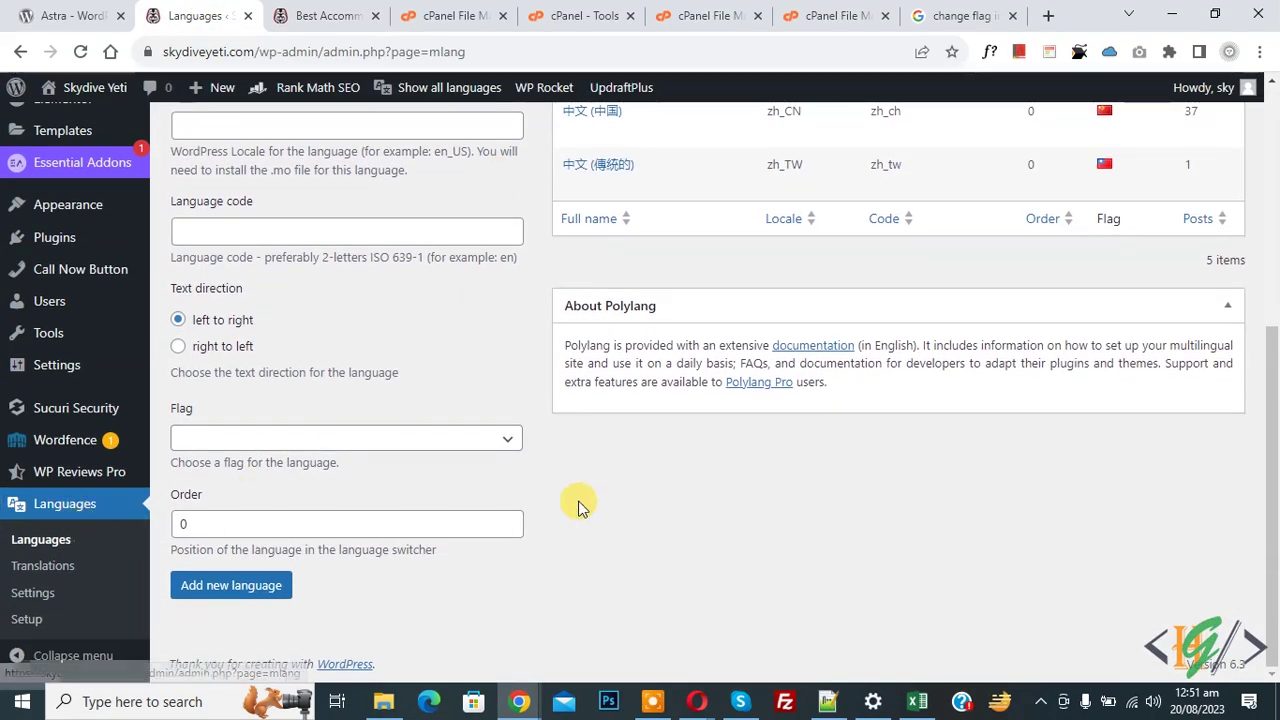
{"action": "scroll", "coordinate": [580, 500], "scroll_direction": "up", "scroll_amount": 3}
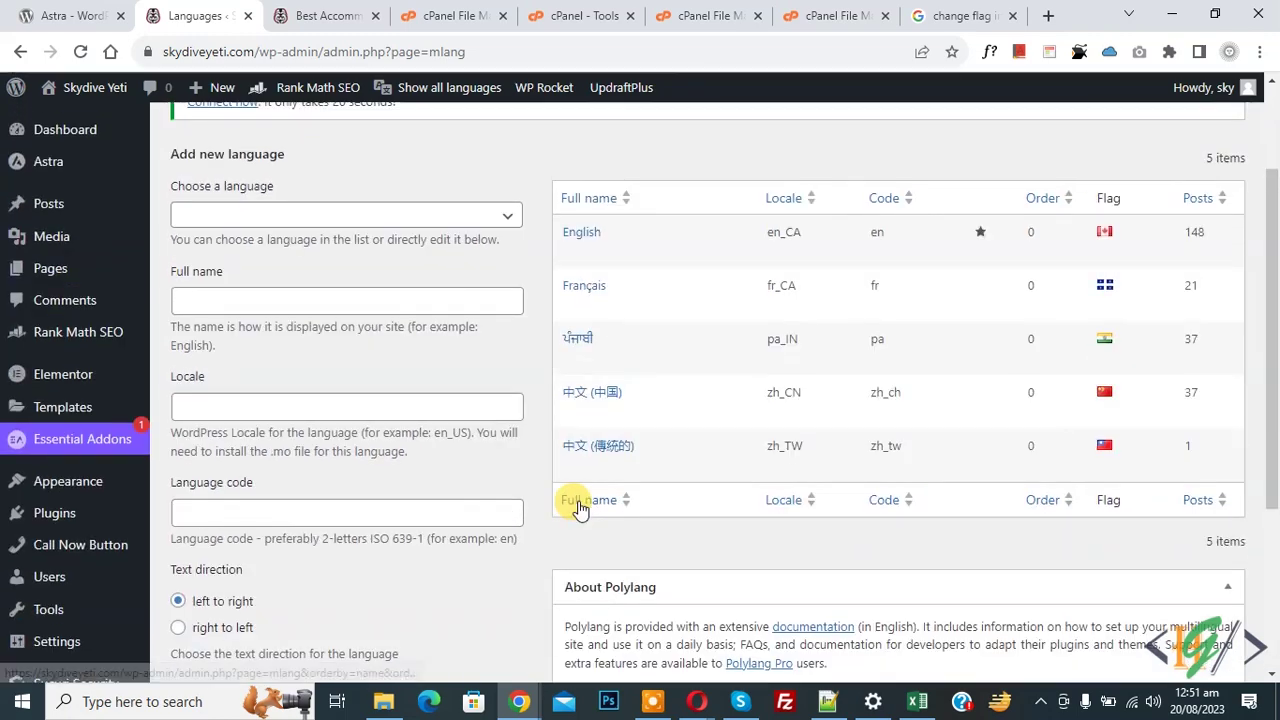
{"action": "double_click", "coordinate": [785, 446]}
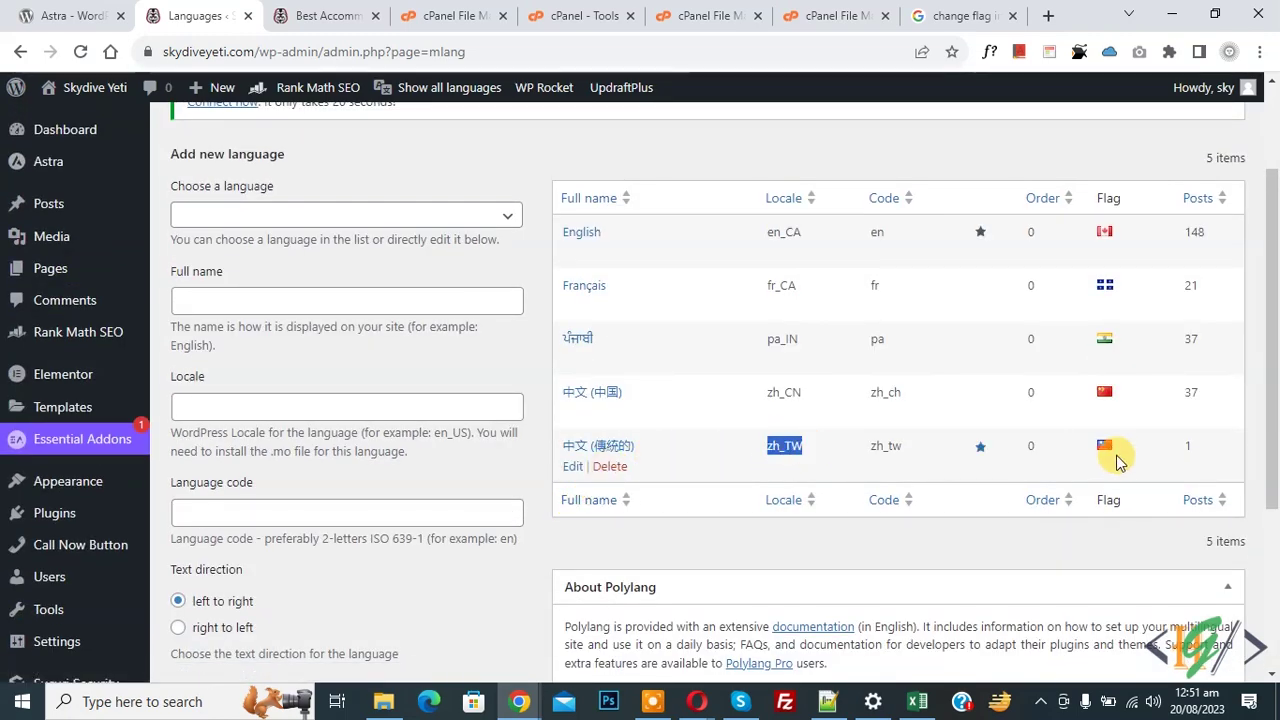
{"action": "left_click", "coordinate": [780, 447]}
{"action": "double_click", "coordinate": [767, 447]}
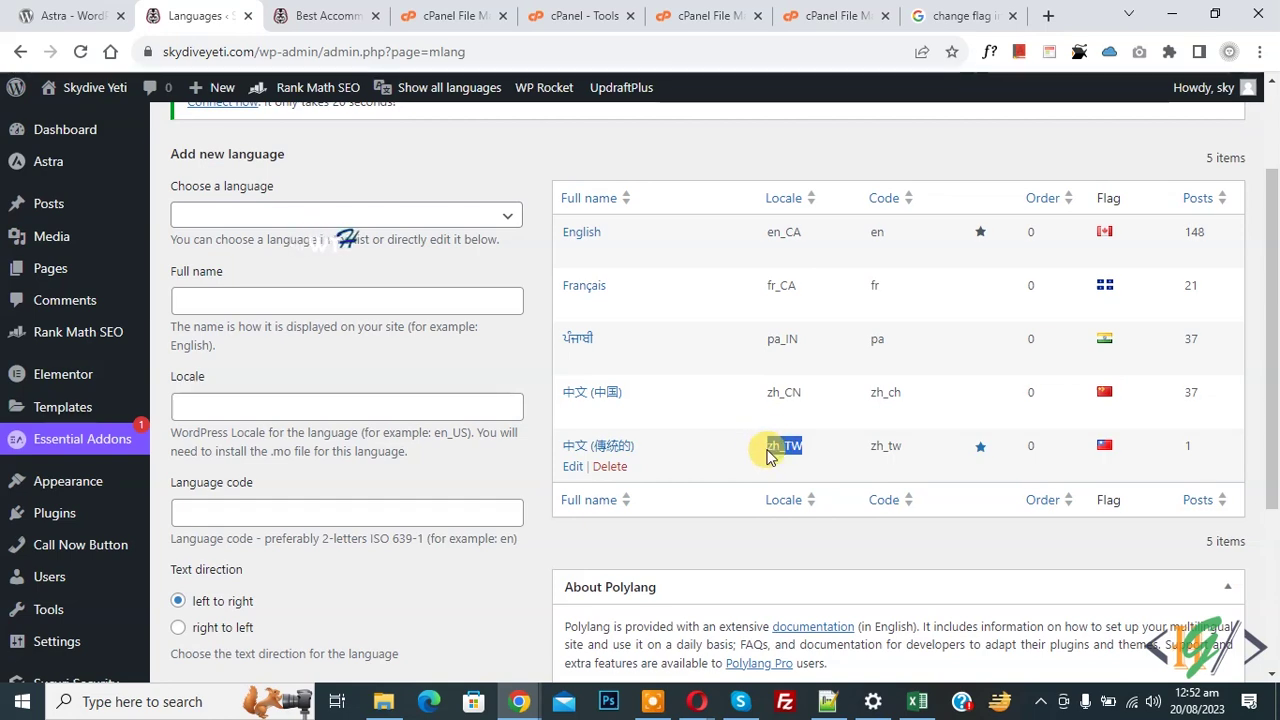
{"action": "left_click", "coordinate": [768, 447]}
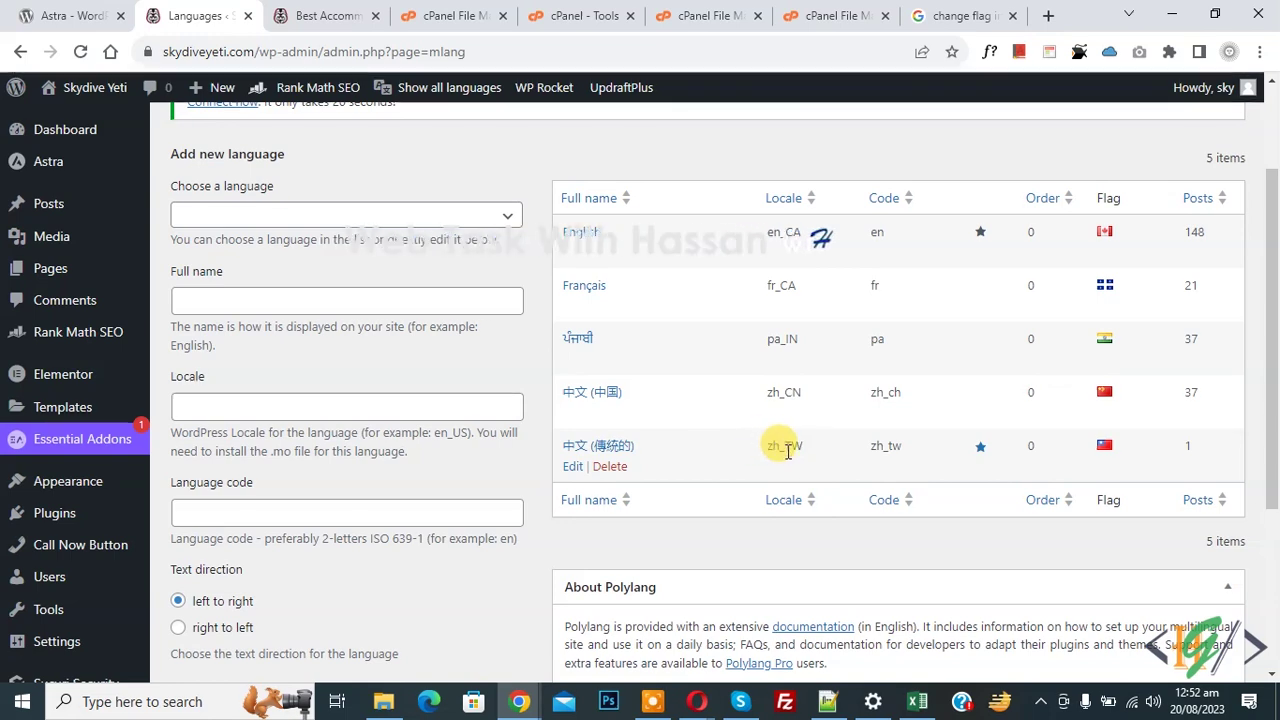
{"action": "left_click_drag", "start_coordinate": [803, 449], "coordinate": [778, 450]}
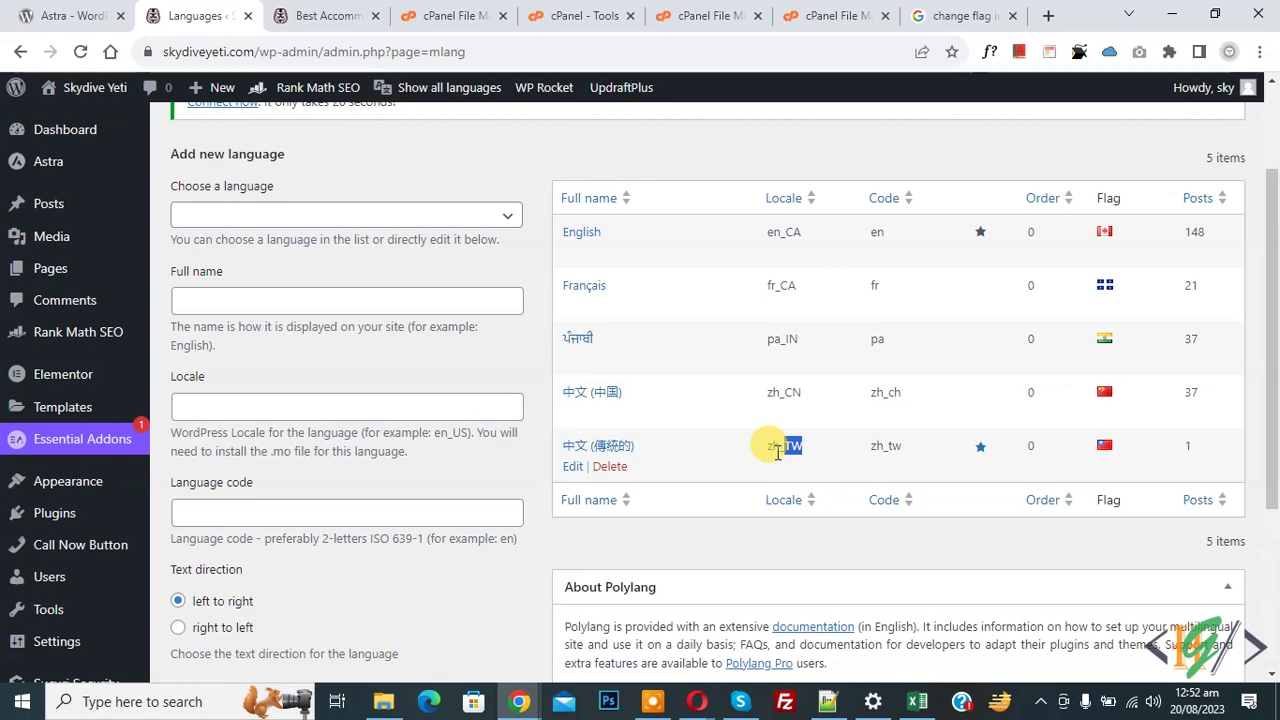
- Switch to the cPanel File Manager and open the astra theme folder inside wp-content/themes
{"action": "key", "text": "ctrl+4"}
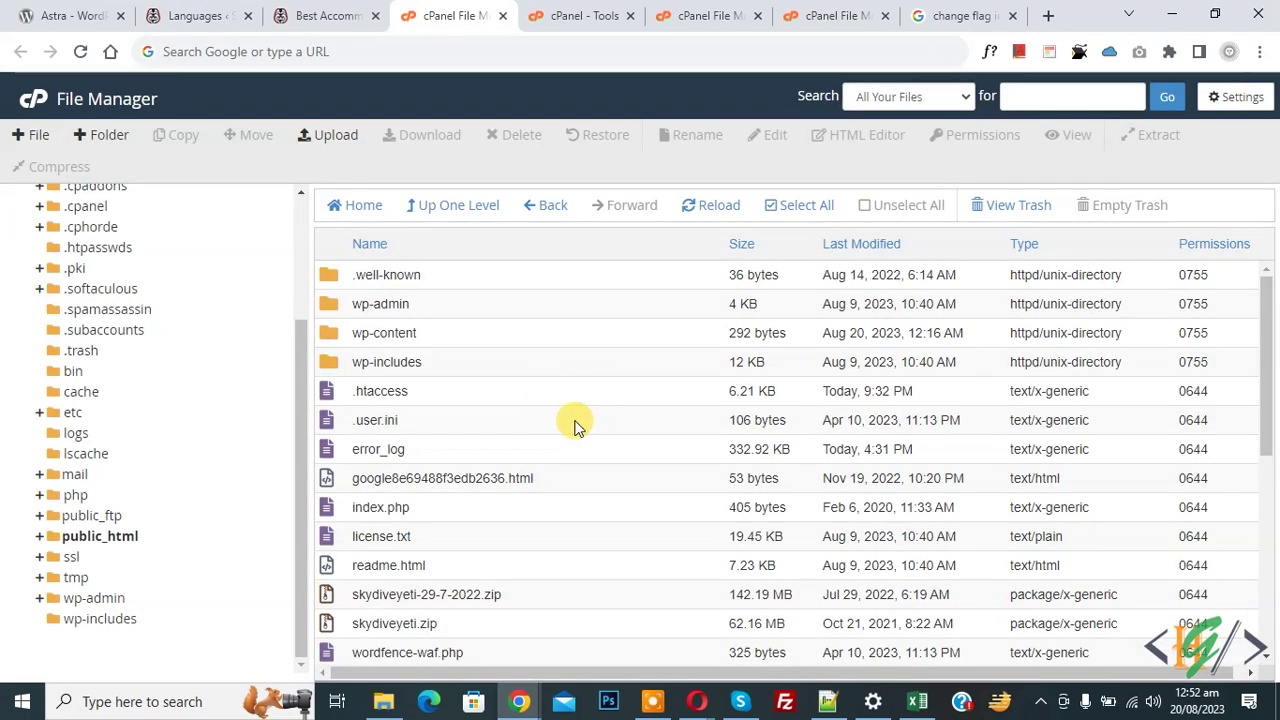
{"action": "double_click", "coordinate": [341, 340]}
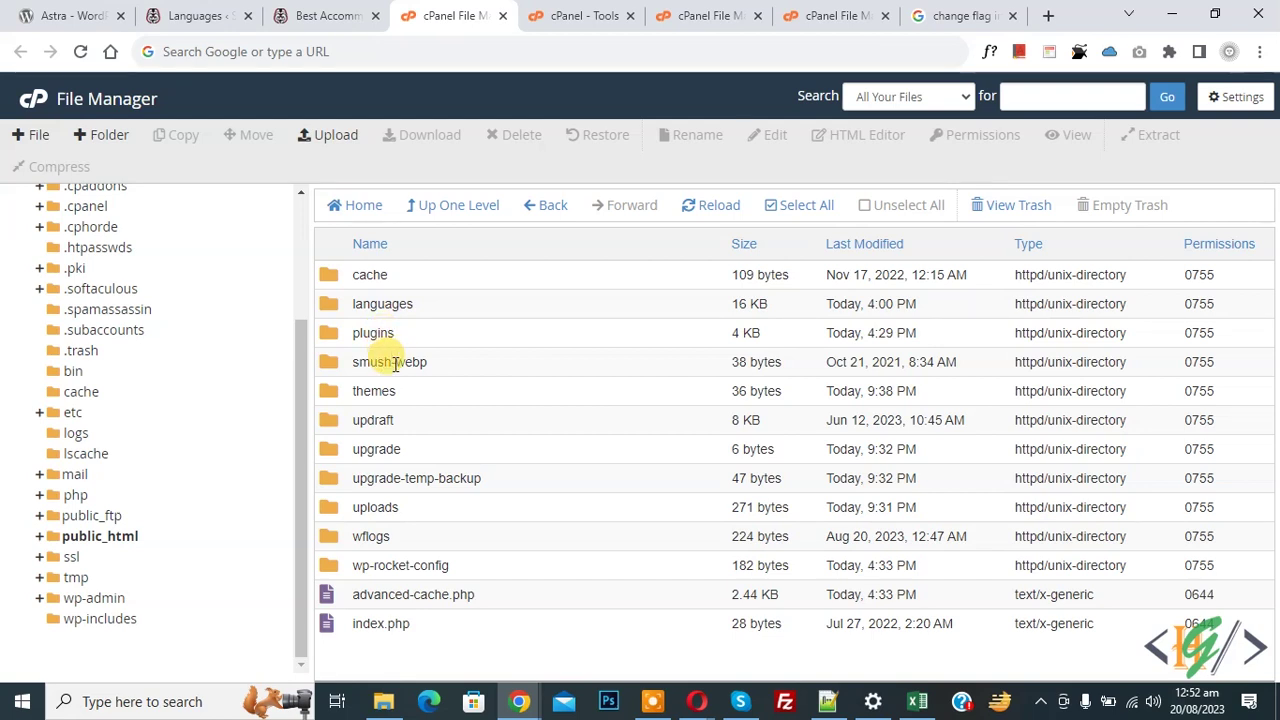
{"action": "double_click", "coordinate": [333, 392]}
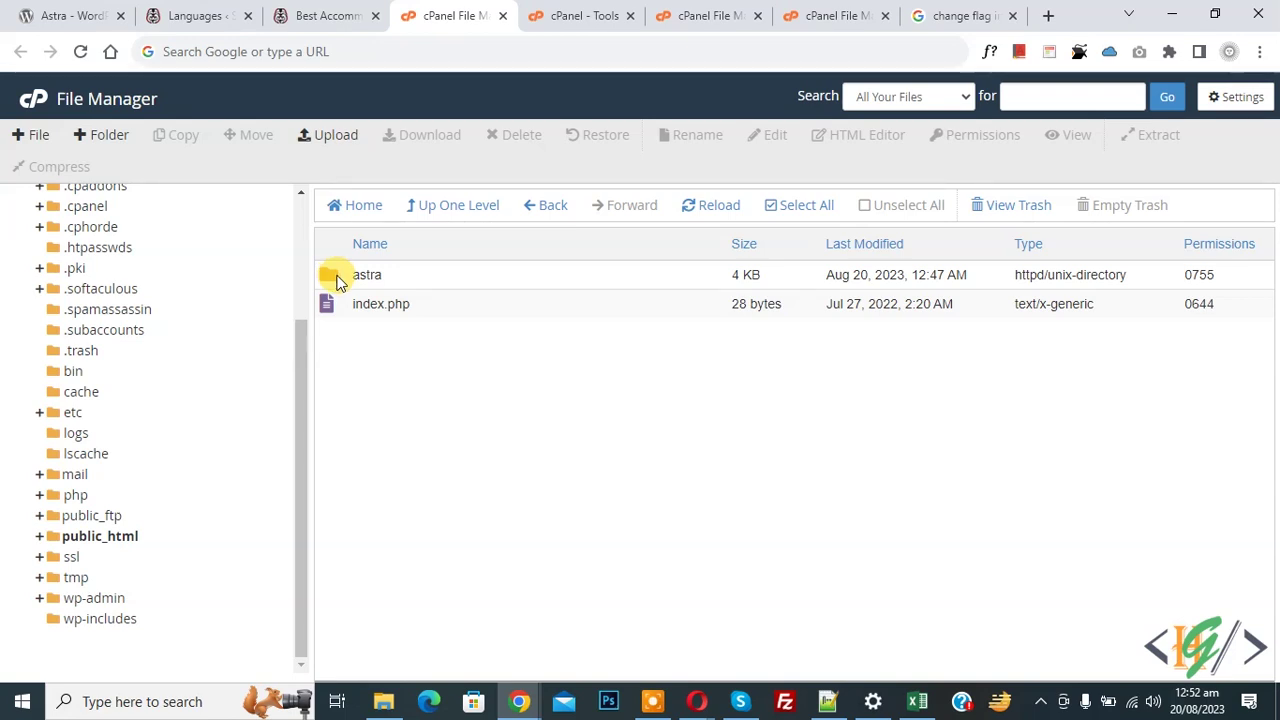
{"action": "double_click", "coordinate": [336, 283]}
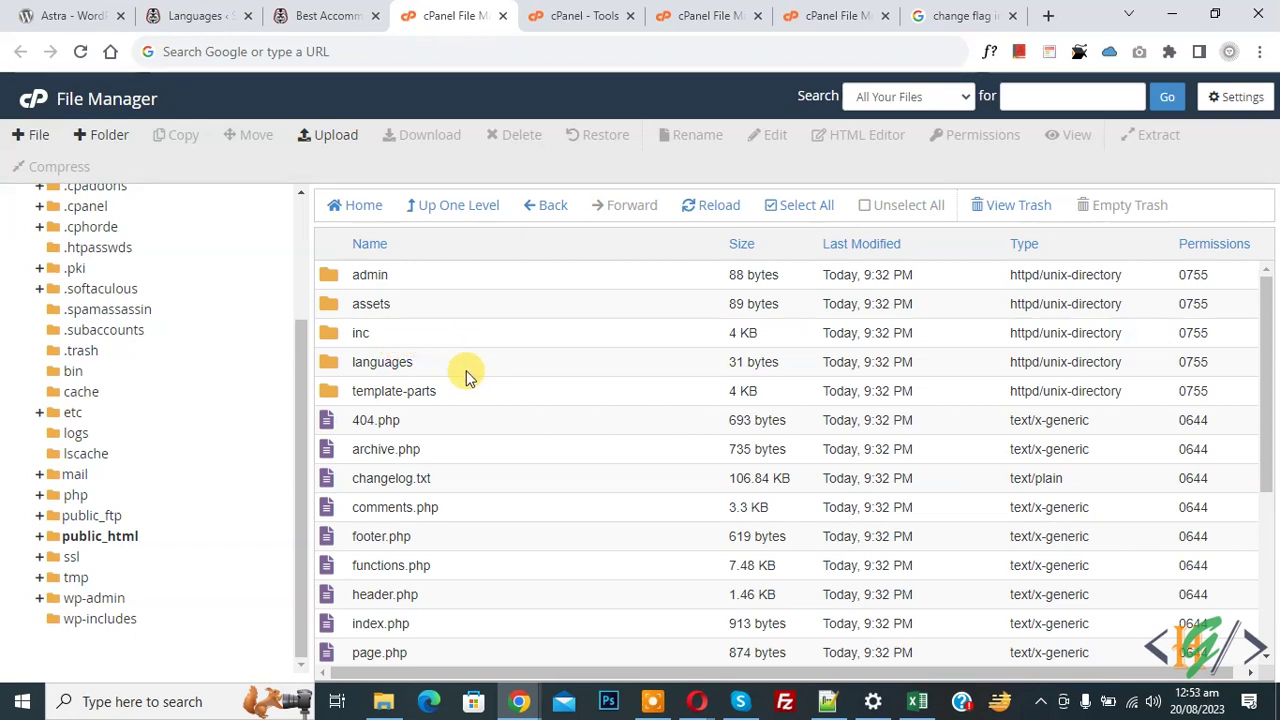
- Create a new folder named polylang inside the astra theme folder
{"action": "left_click", "coordinate": [112, 140]}
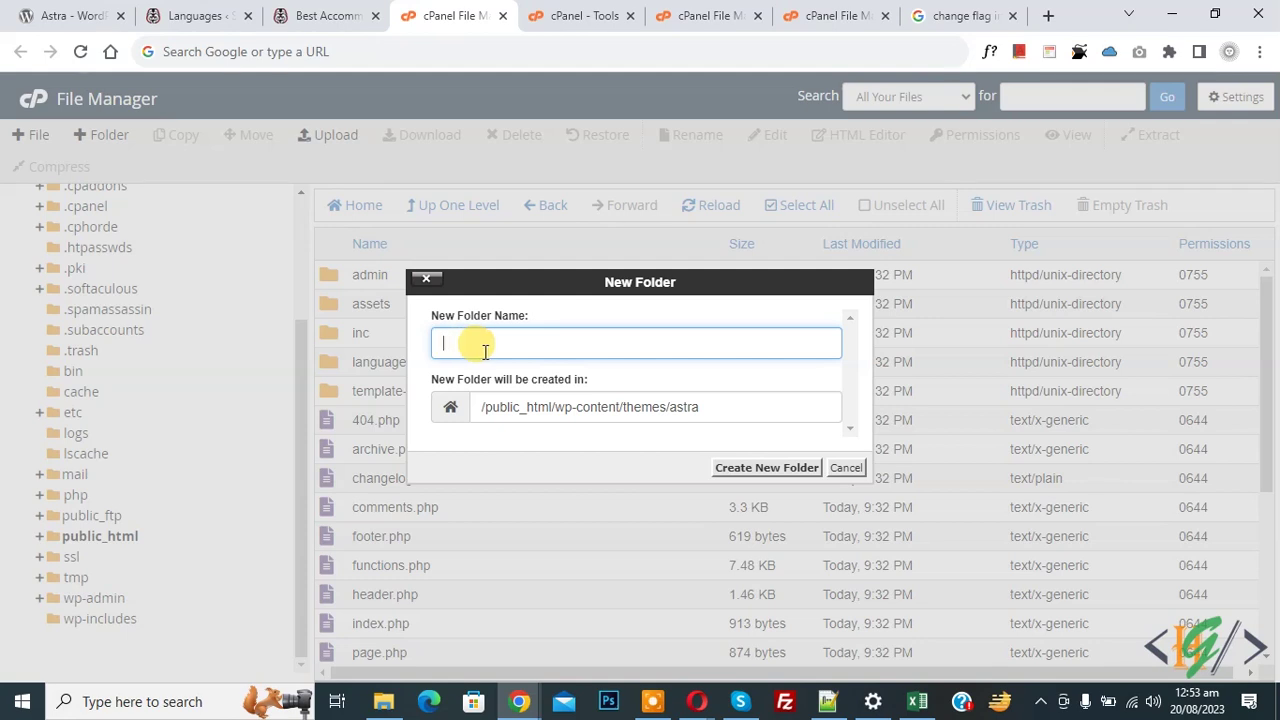
{"action": "type", "text": "polylan"}
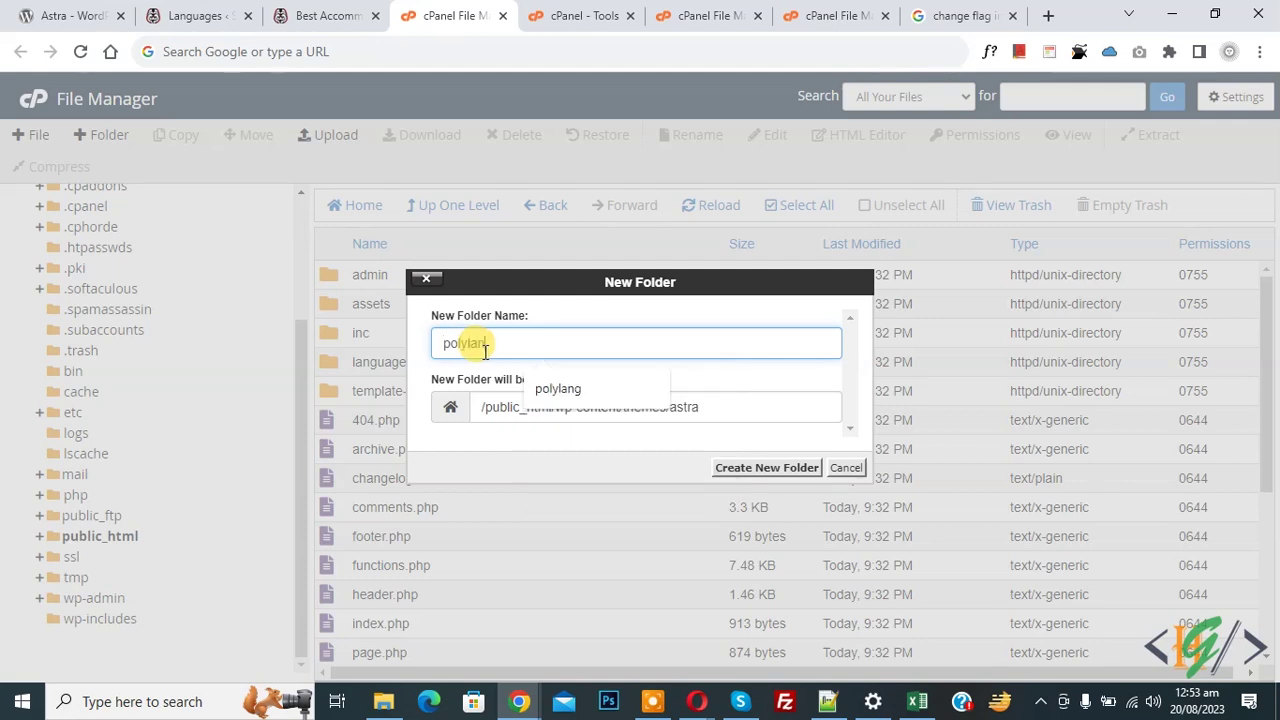
{"action": "type", "text": "g"}
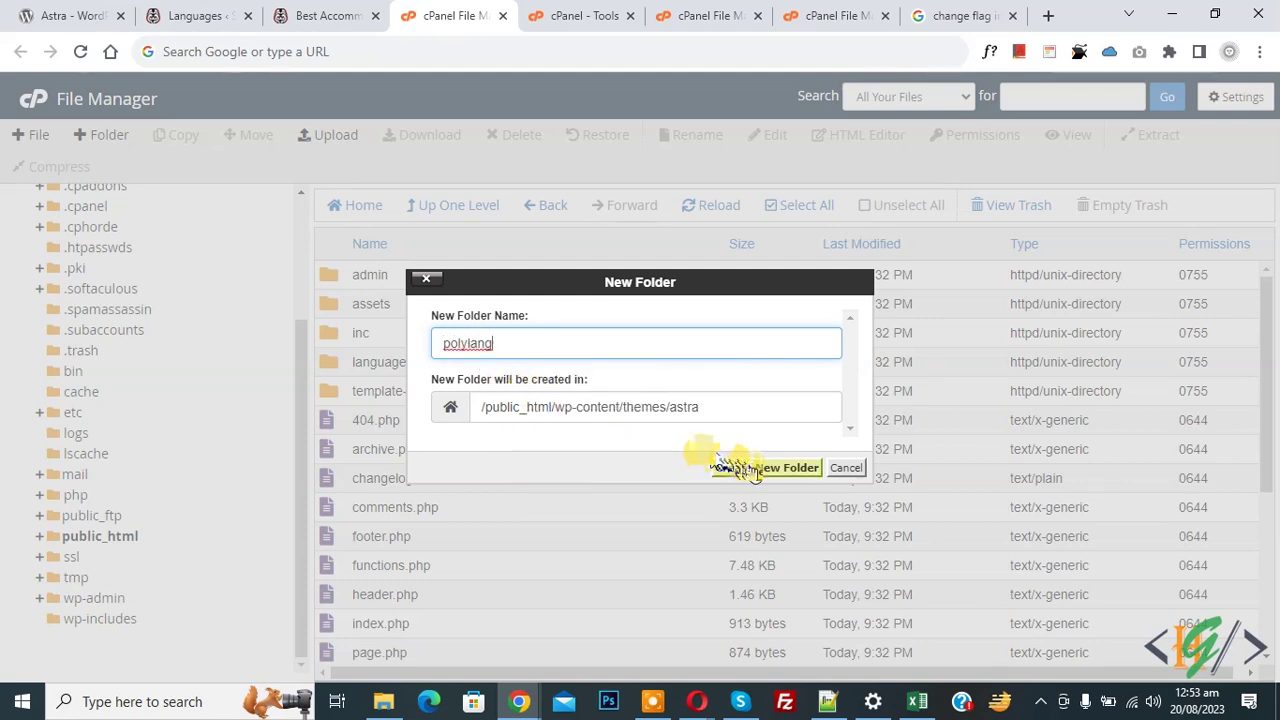
{"action": "left_click", "coordinate": [775, 474]}
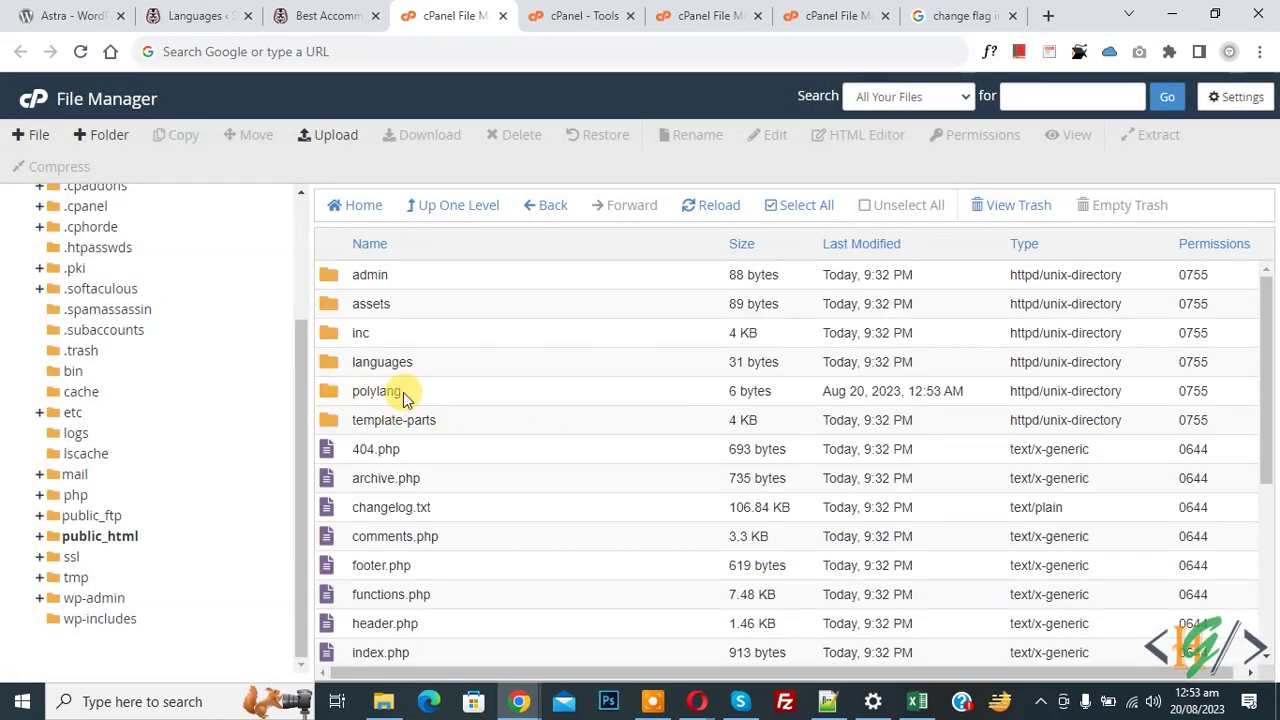
- Upload the flag image zh_TW.png from Downloads into the new polylang folder
{"action": "double_click", "coordinate": [334, 398]}
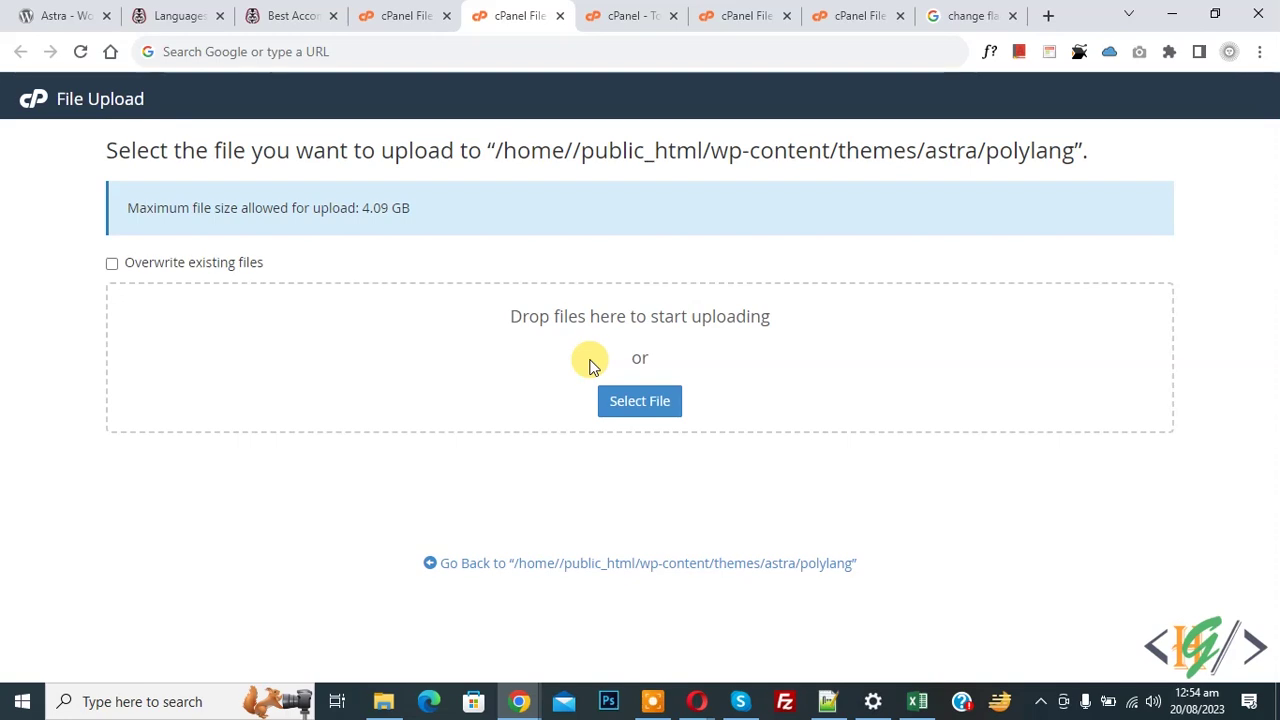
{"action": "left_click", "coordinate": [641, 404]}
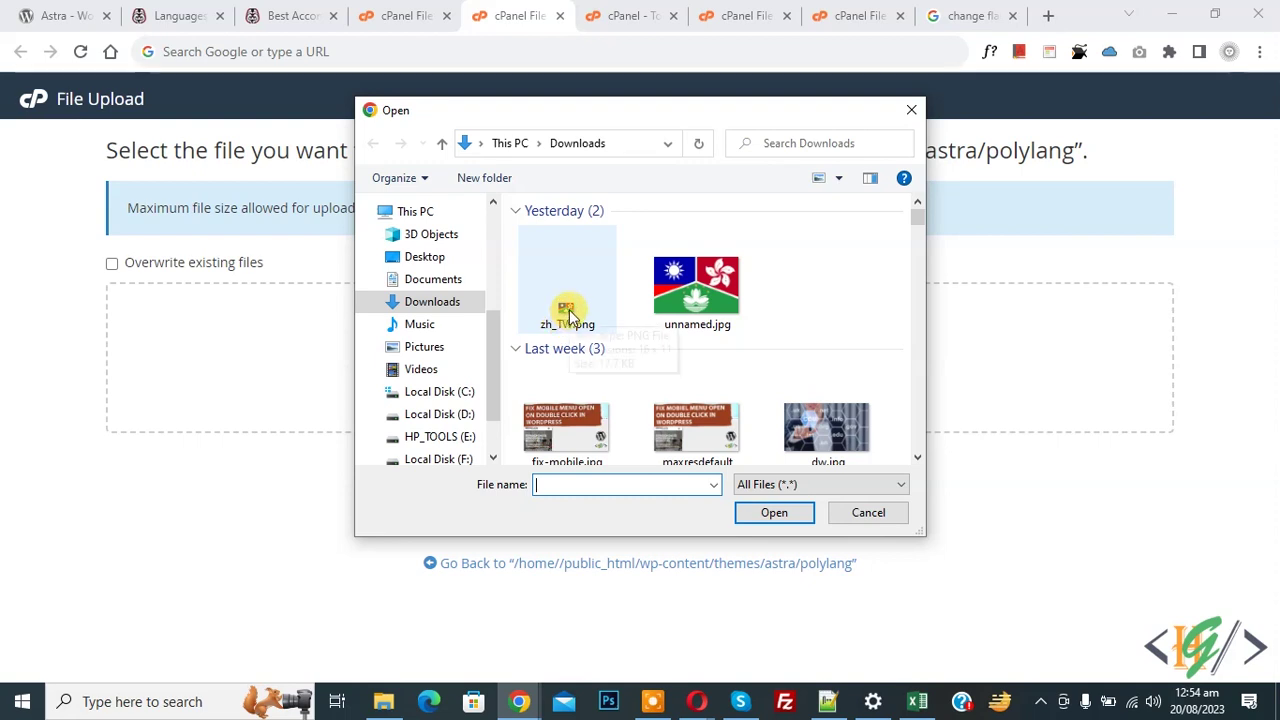
{"action": "double_click", "coordinate": [568, 316]}
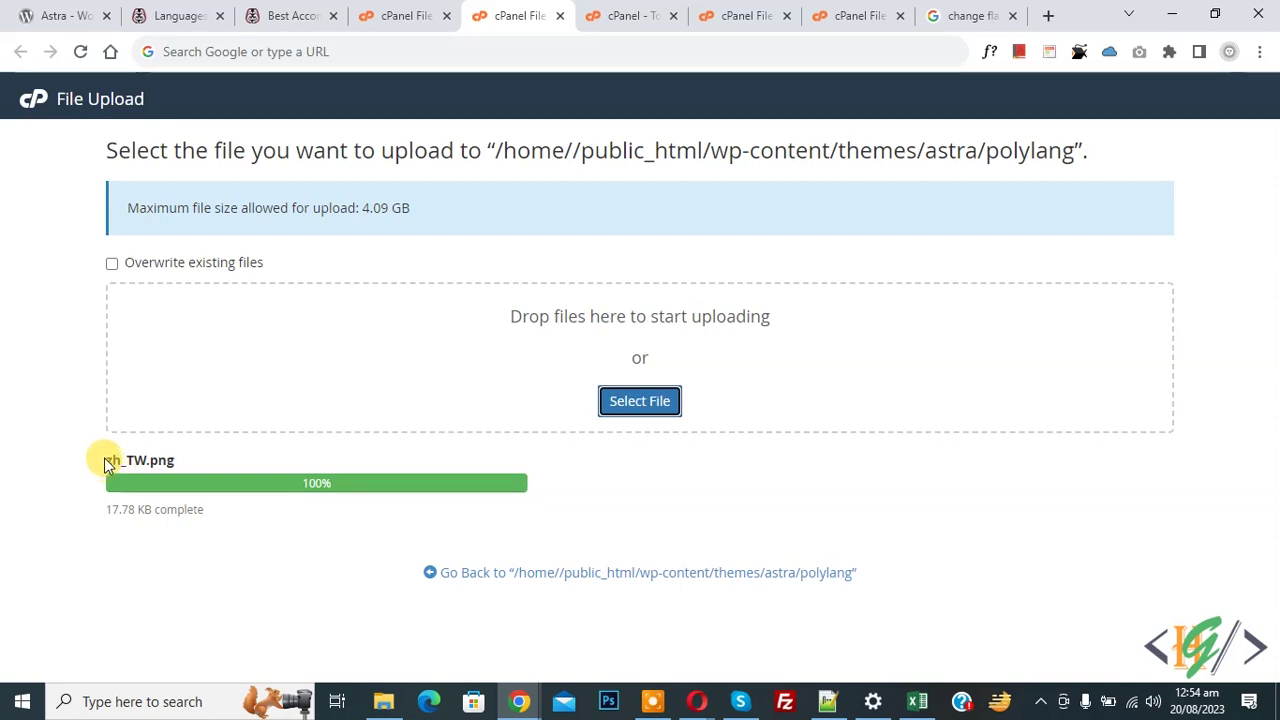
{"action": "left_click_drag", "start_coordinate": [108, 461], "coordinate": [171, 466]}
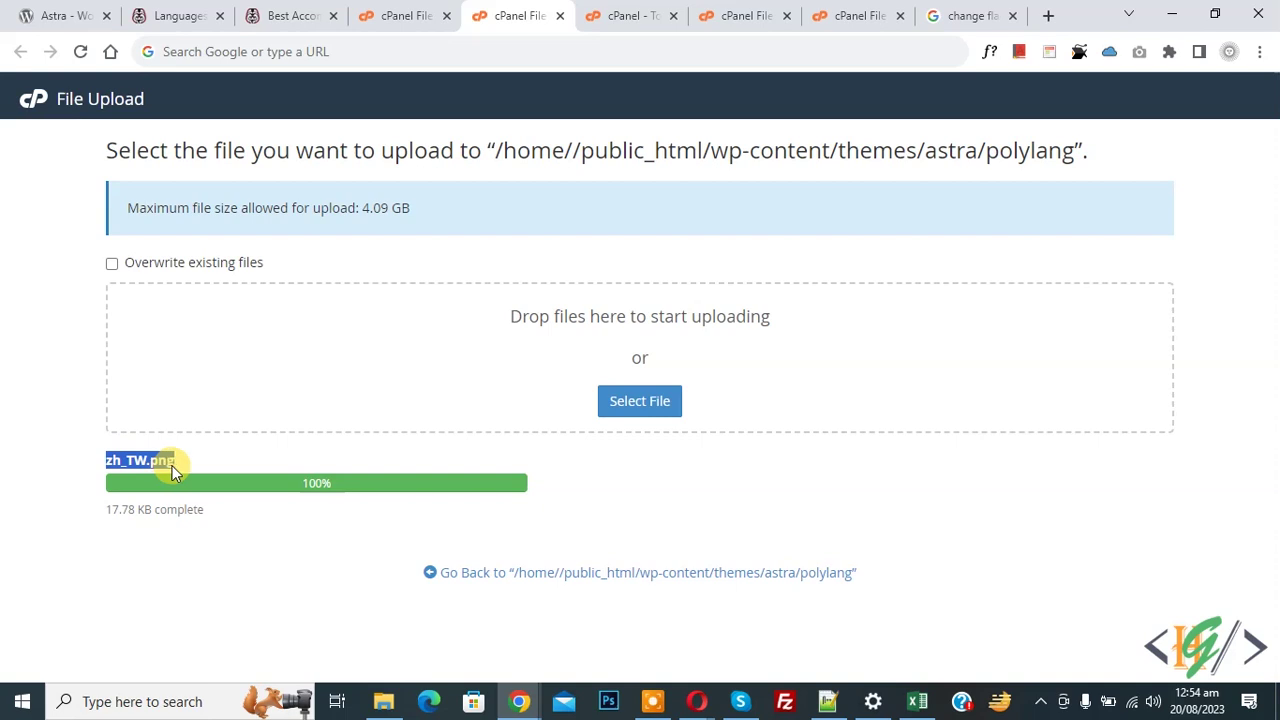
- Compare the uploaded image's file name with the Traditional Chinese locale code in the WordPress Languages list
{"action": "left_click", "coordinate": [200, 10]}
{"action": "left_click_drag", "start_coordinate": [803, 446], "coordinate": [784, 445]}
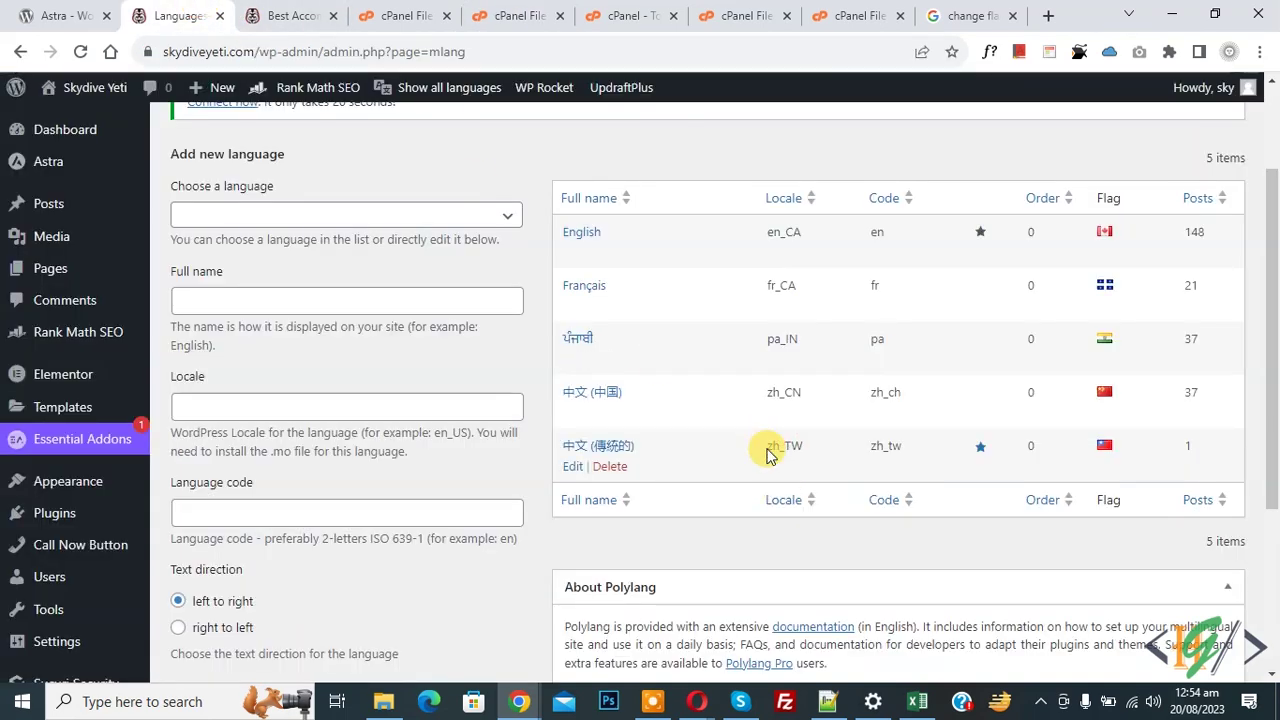
{"action": "left_click_drag", "start_coordinate": [767, 446], "coordinate": [791, 450]}
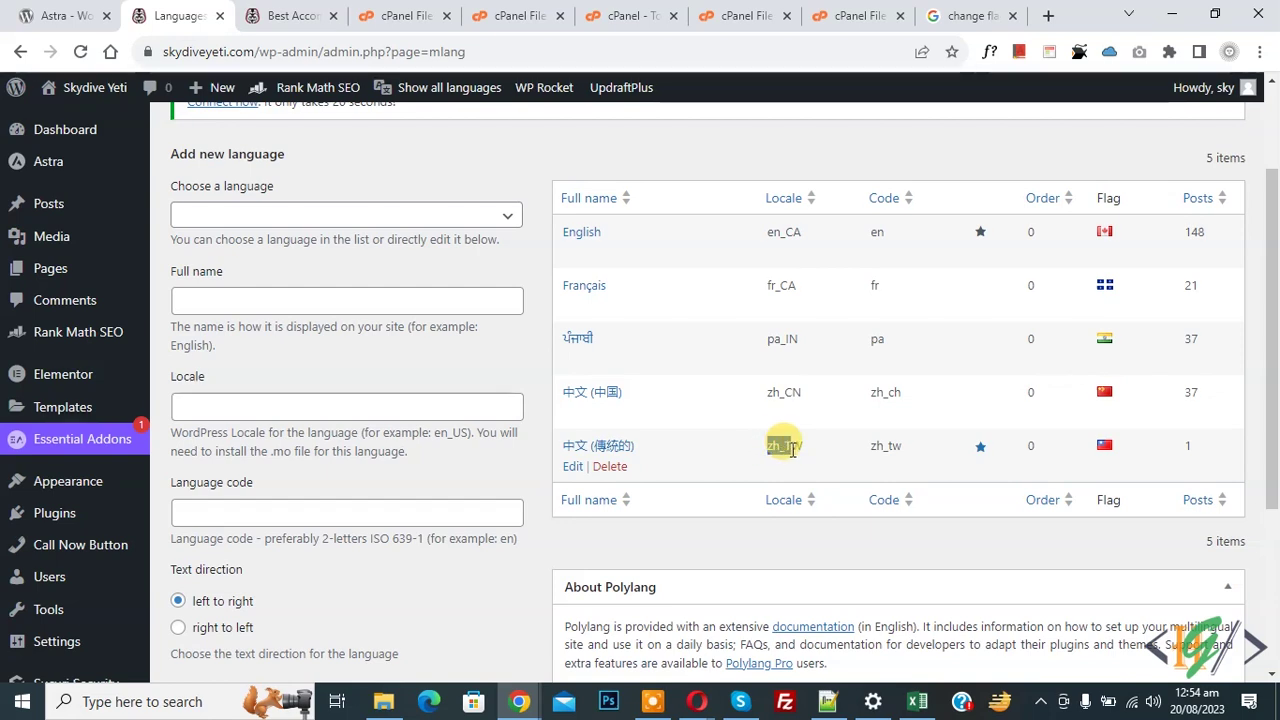
{"action": "left_click_drag", "start_coordinate": [791, 450], "coordinate": [755, 440]}
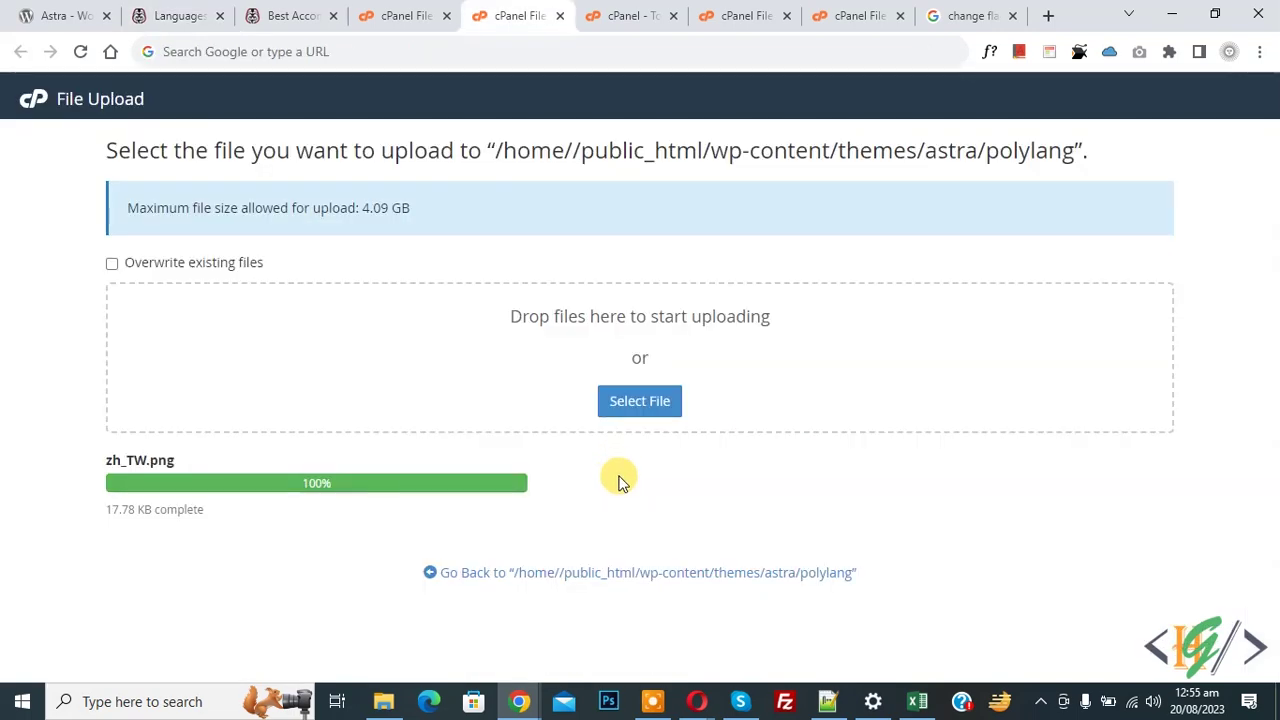
- Return to the polylang folder and view the uploaded zh_TW.png to check its pixel dimensions
{"action": "left_click", "coordinate": [617, 572]}
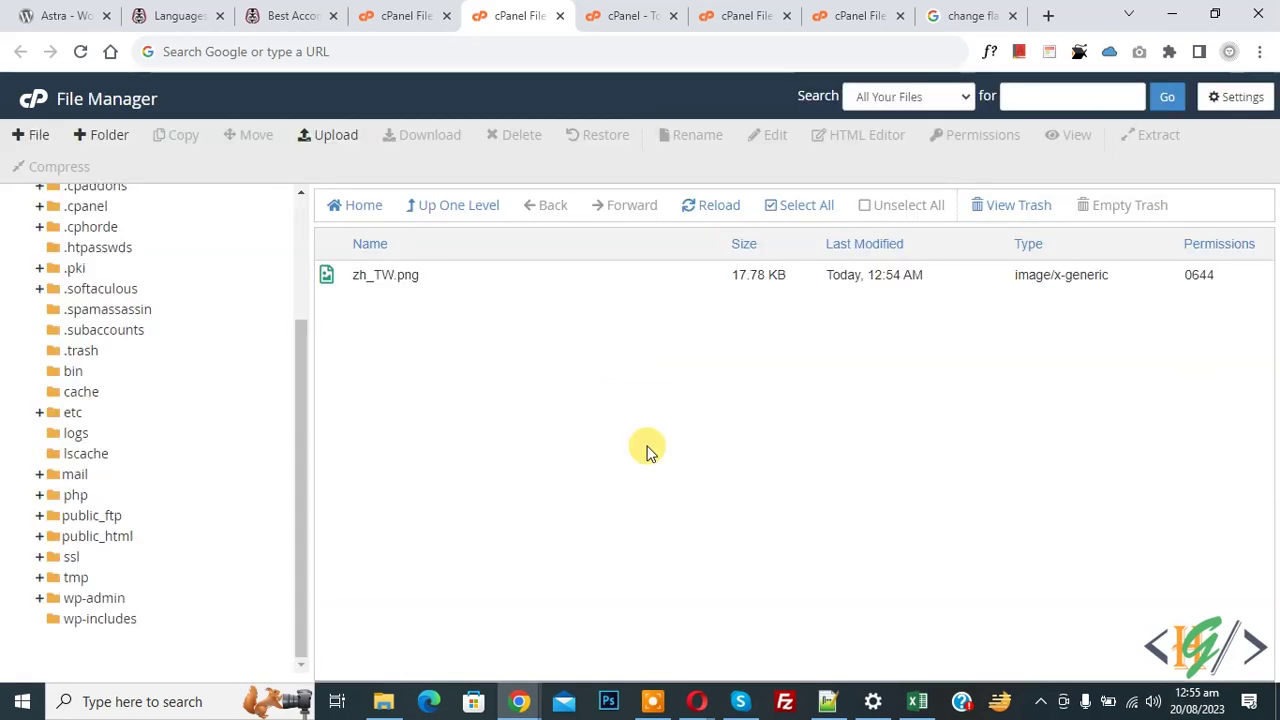
{"action": "right_click", "coordinate": [388, 275]}
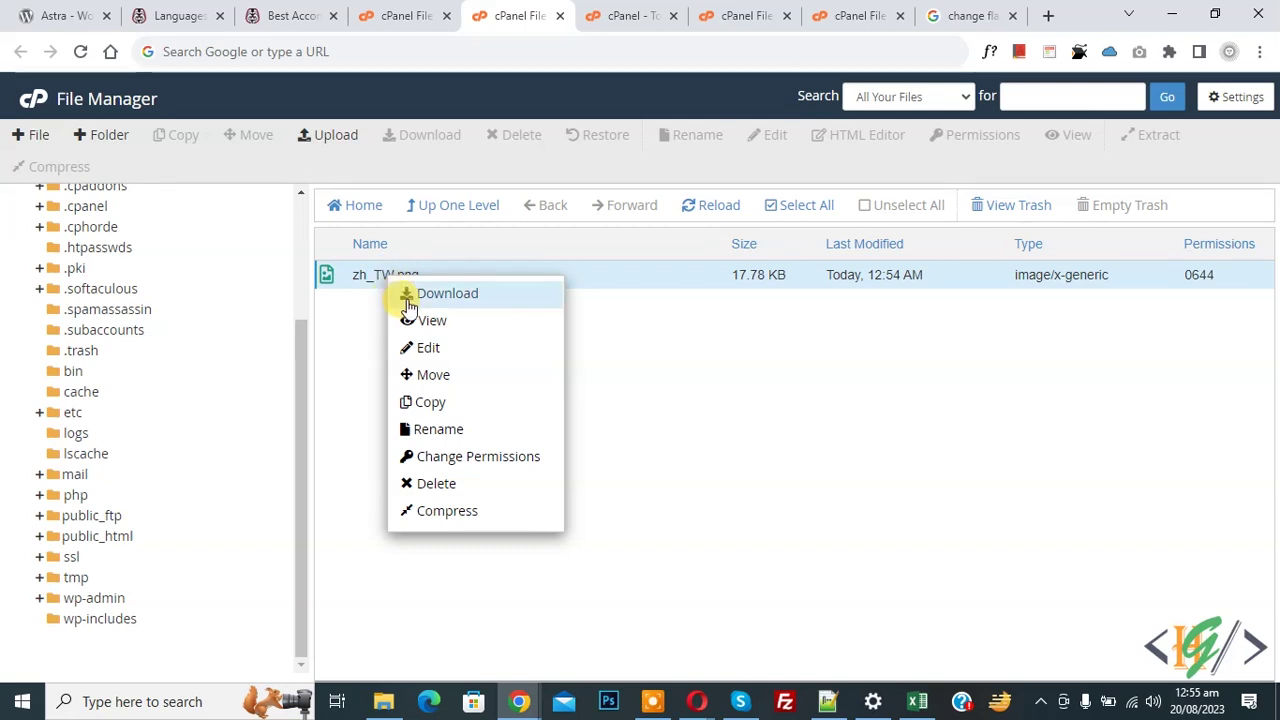
{"action": "left_click", "coordinate": [428, 322]}
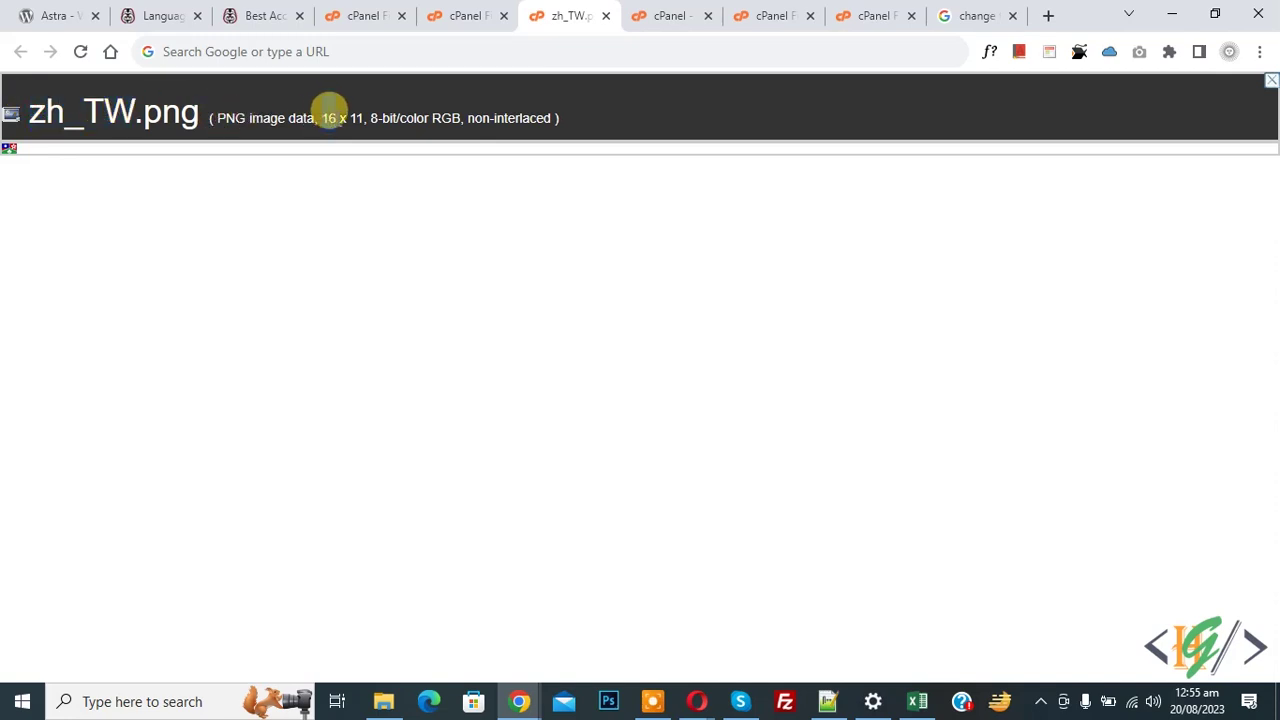
{"action": "left_click_drag", "start_coordinate": [322, 117], "coordinate": [341, 110]}
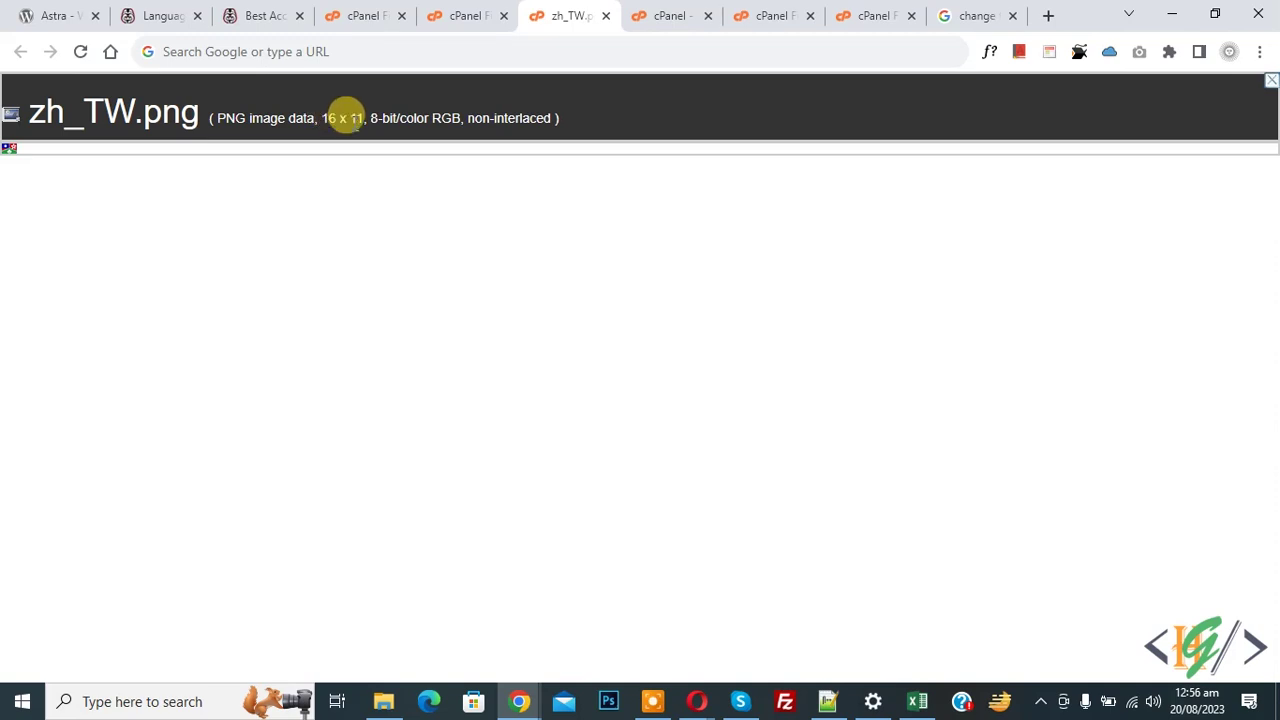
- Open the URL modifications settings of the Polylang plugin in WordPress and save them without changing any option
{"action": "left_click", "coordinate": [168, 15]}
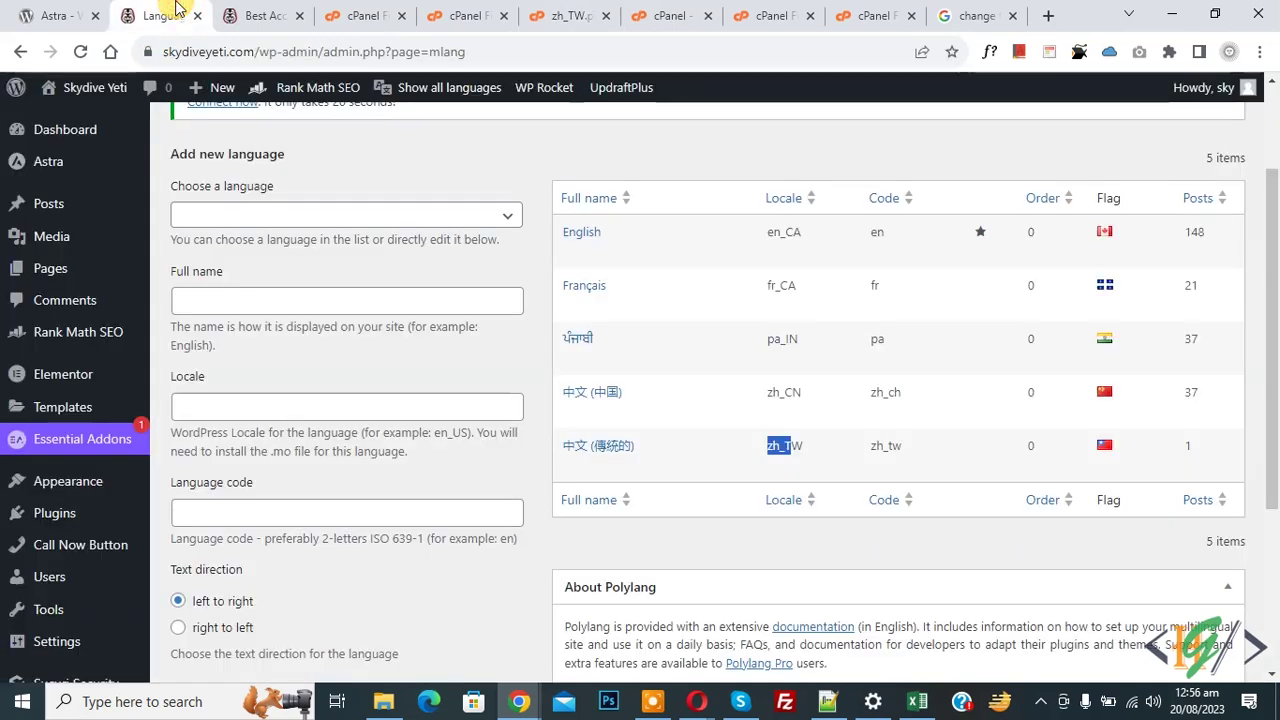
{"action": "scroll", "coordinate": [433, 232], "scroll_direction": "down", "scroll_amount": 5}
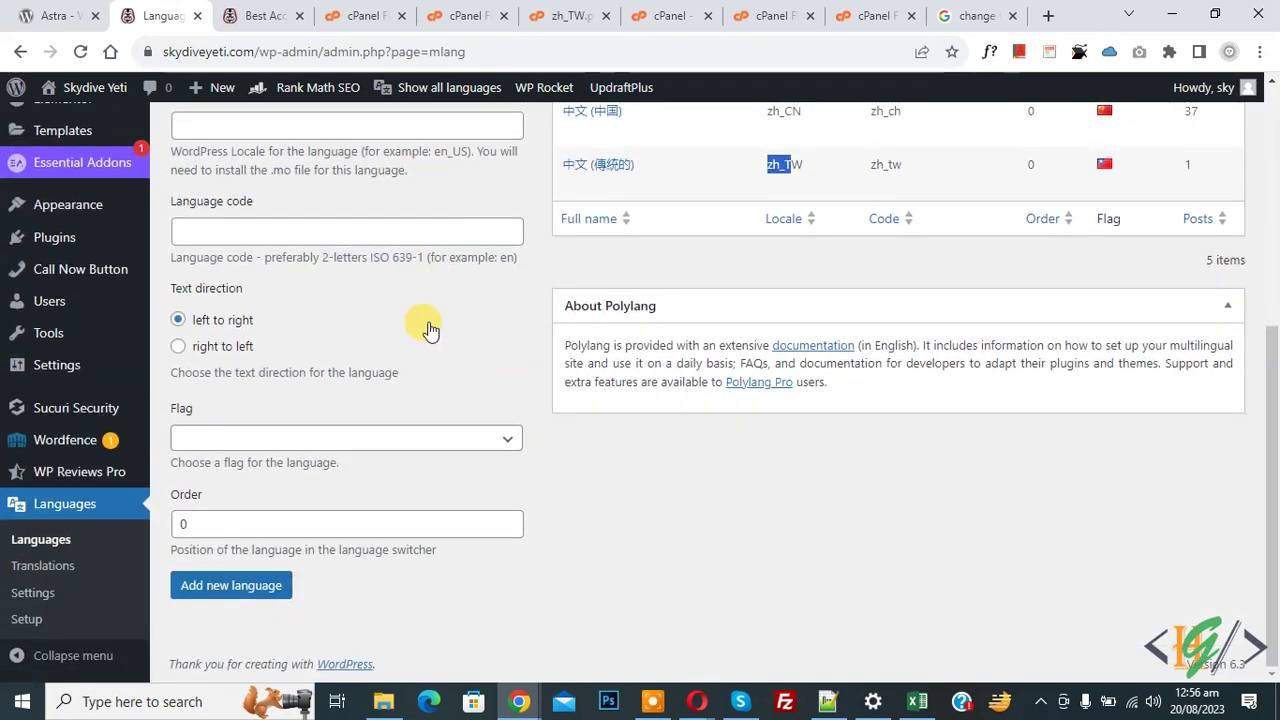
{"action": "left_click", "coordinate": [33, 592]}
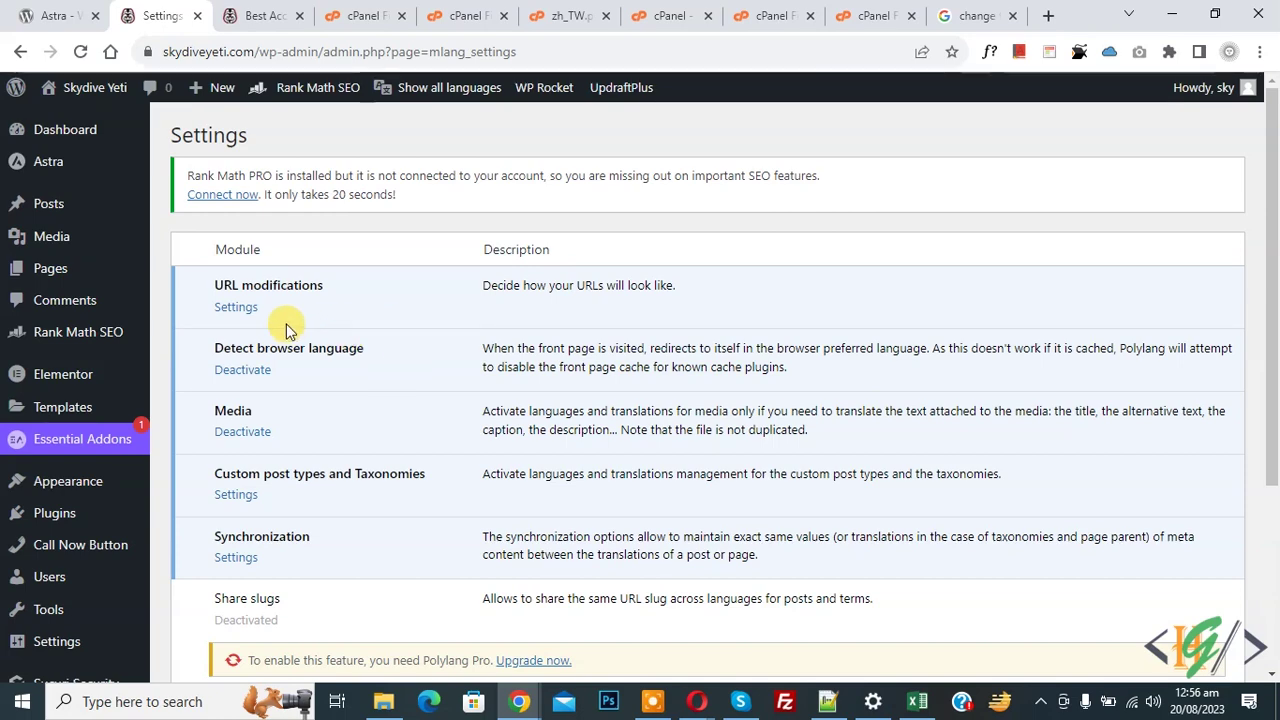
{"action": "left_click", "coordinate": [232, 308]}
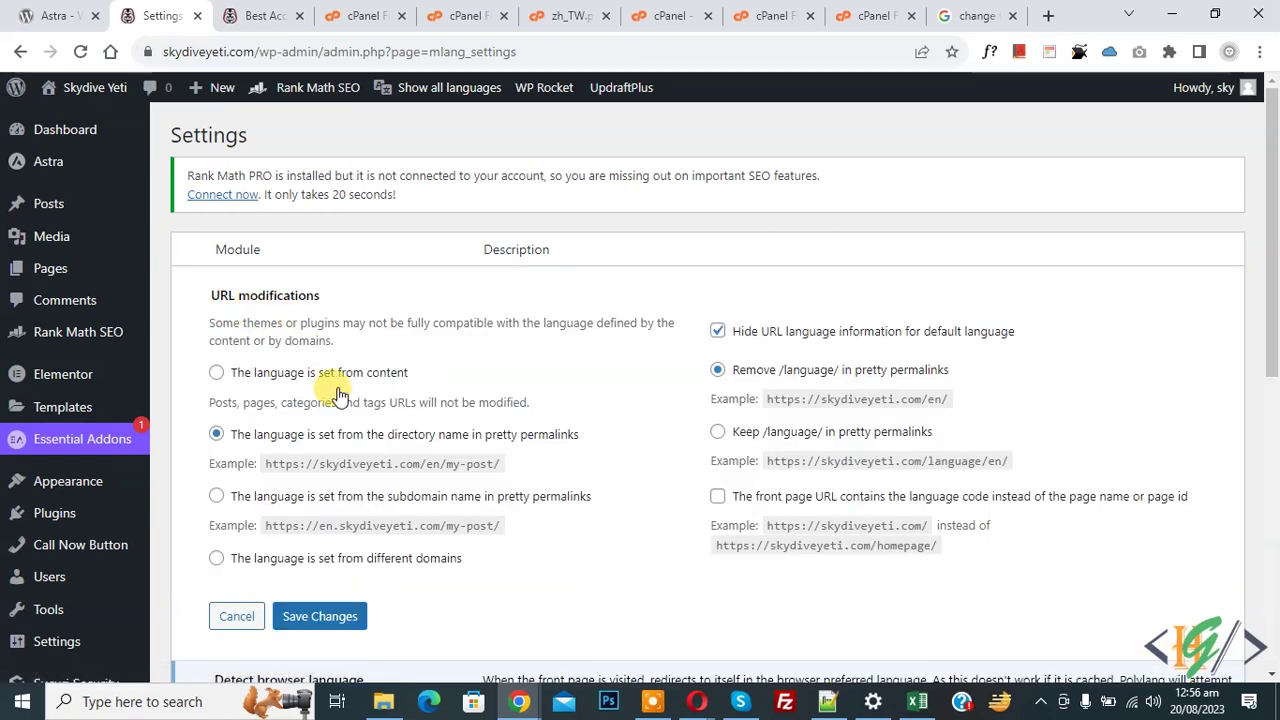
{"action": "left_click", "coordinate": [332, 630]}
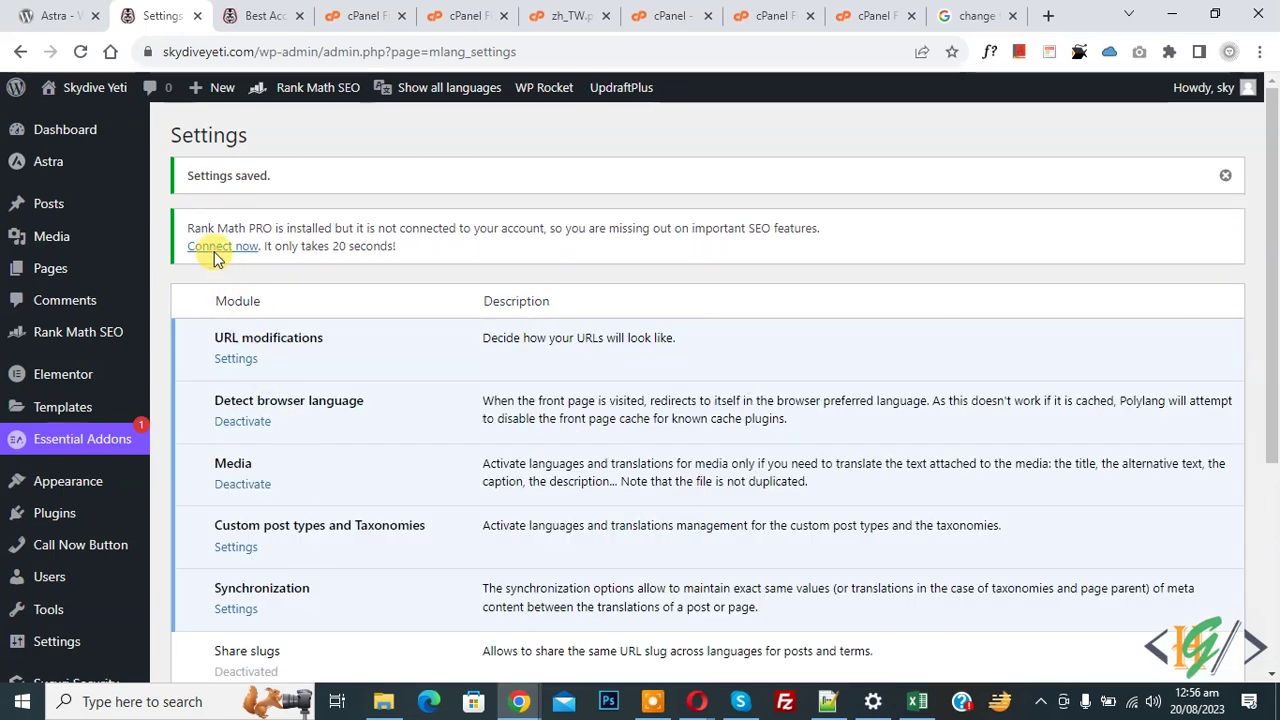
{"action": "left_click_drag", "start_coordinate": [186, 175], "coordinate": [293, 187]}
{"action": "left_click", "coordinate": [300, 180]}
- Reload the Best Accommodations Golden BC page and check the Traditional Chinese flag in the header's language switcher
{"action": "left_click", "coordinate": [286, 12]}
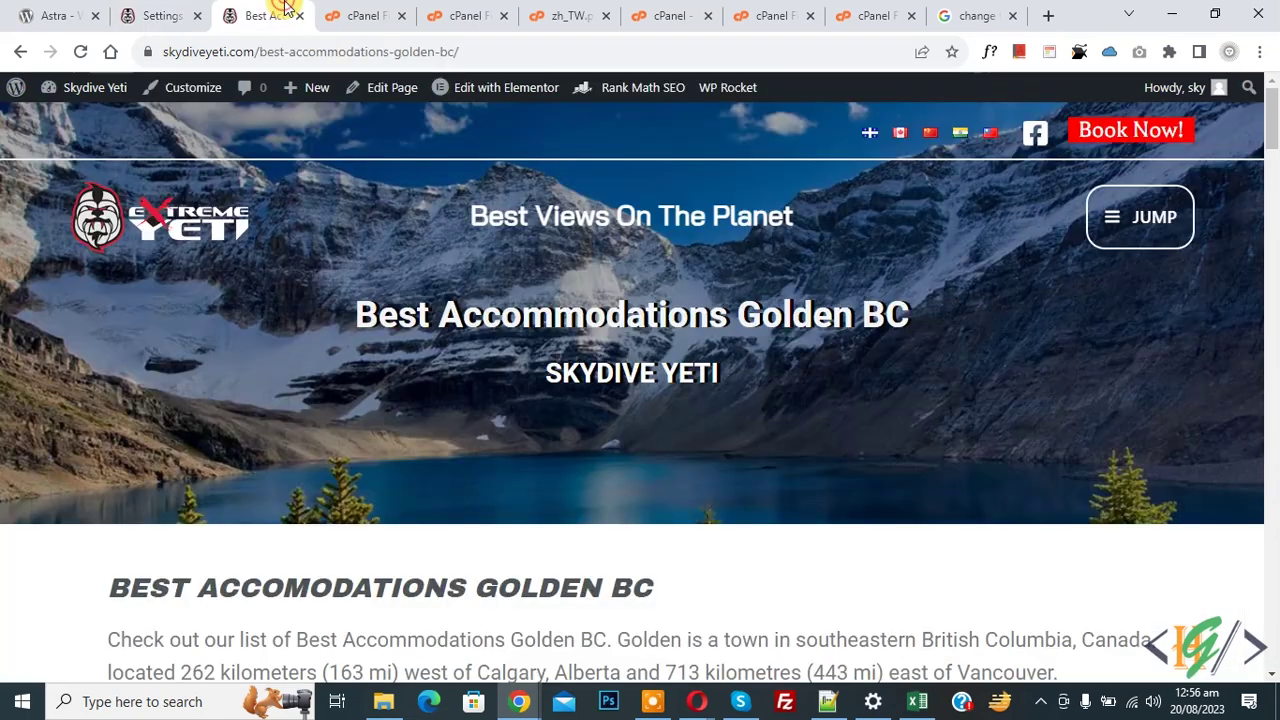
{"action": "left_click", "coordinate": [987, 141]}
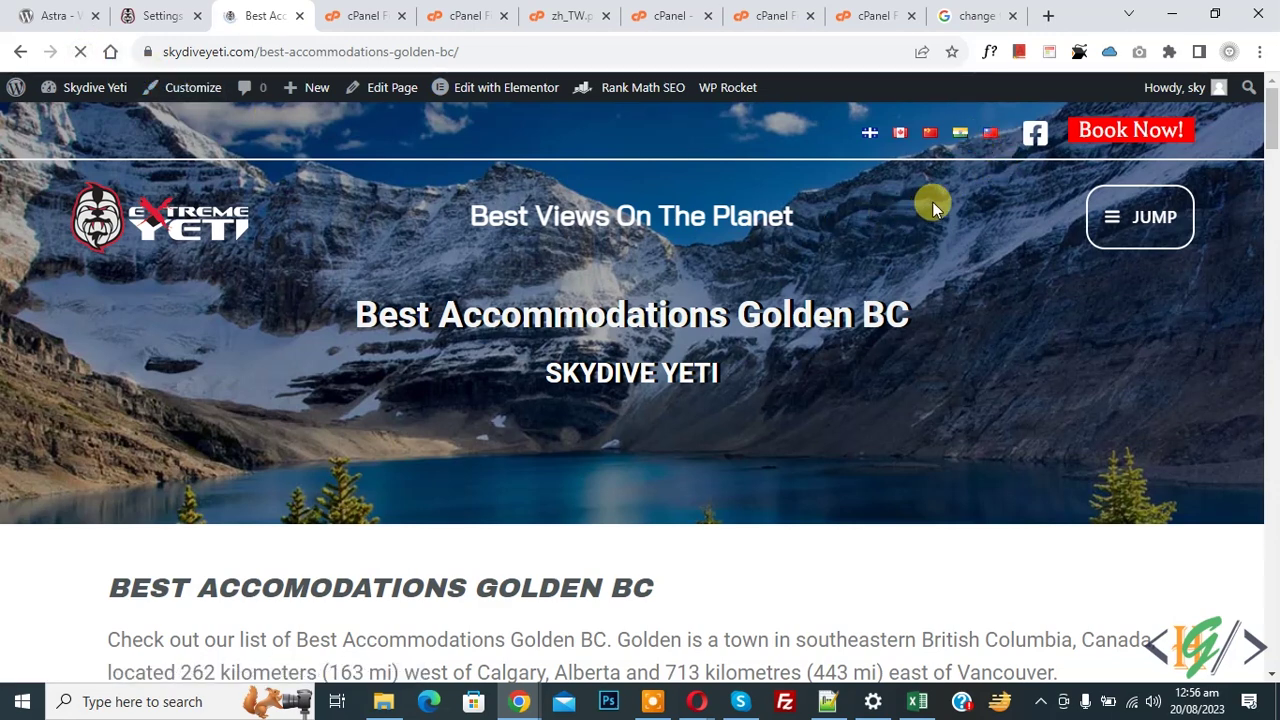